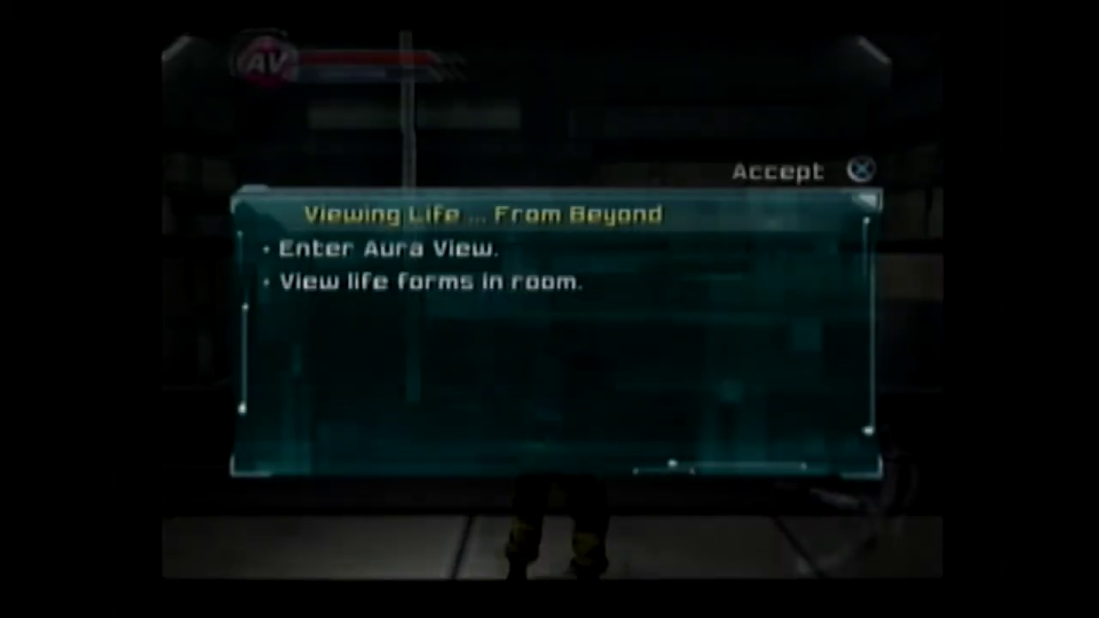
{"action": "key", "text": "Return"}
{"action": "key", "text": "v"}
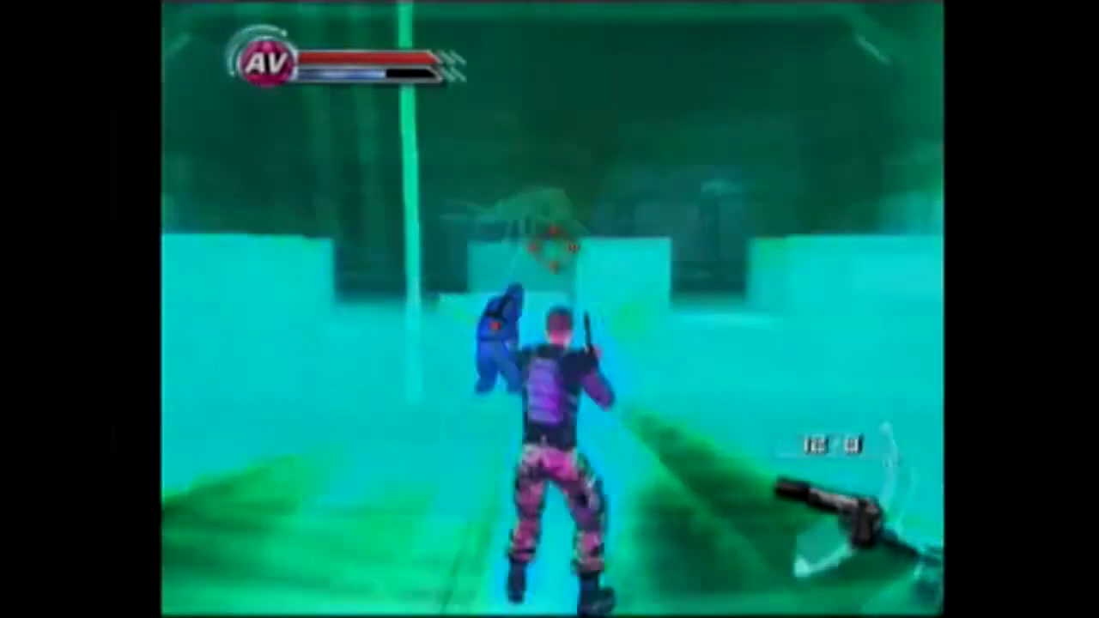